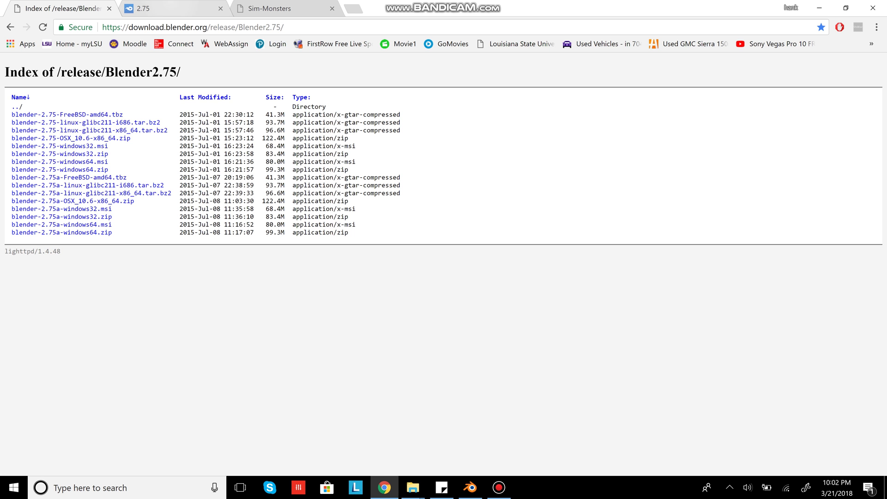
# - In the Windows (C:) window, go into Program Files (x86) > Blender Foundation > Blender2.75
pyautogui.moveTo(413, 487)
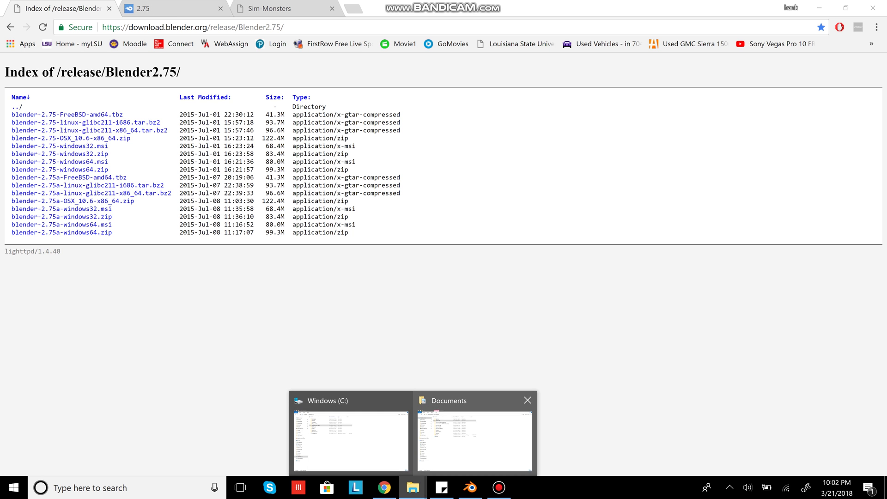
pyautogui.click(351, 438)
pyautogui.doubleClick(166, 121)
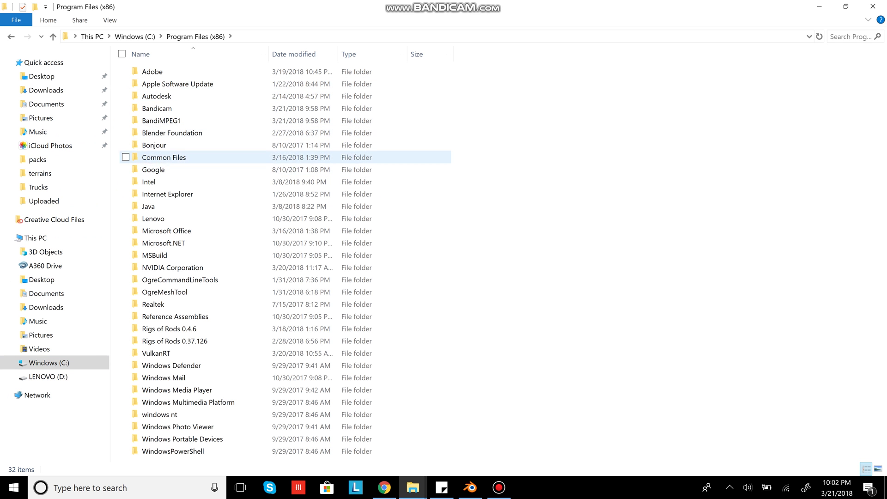
pyautogui.click(171, 132)
pyautogui.doubleClick(171, 132)
pyautogui.doubleClick(152, 71)
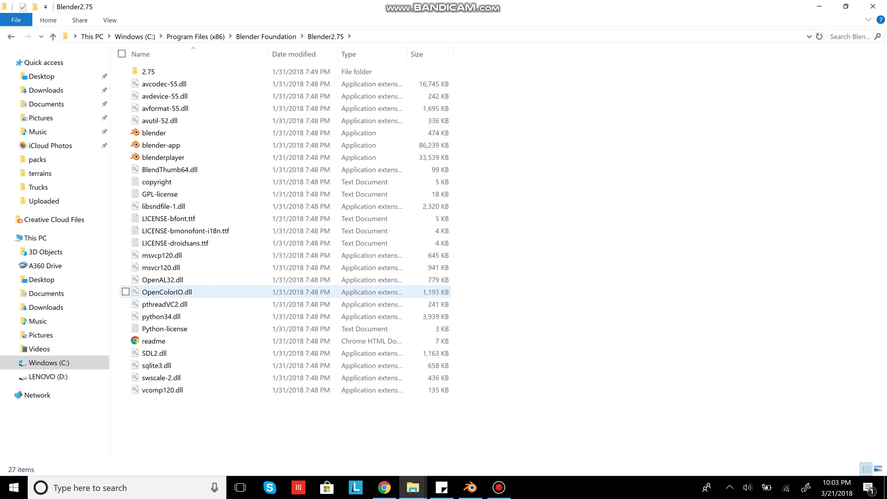
# - Look inside the 2.75 subfolder, then return to the Blender2.75 folder window
pyautogui.click(152, 72)
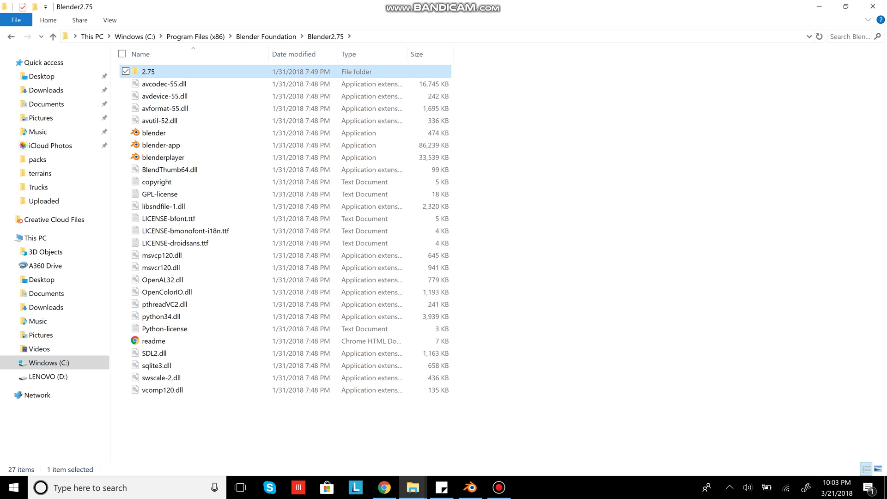
pyautogui.doubleClick(153, 72)
pyautogui.click(326, 36)
pyautogui.click(412, 487)
pyautogui.click(508, 259)
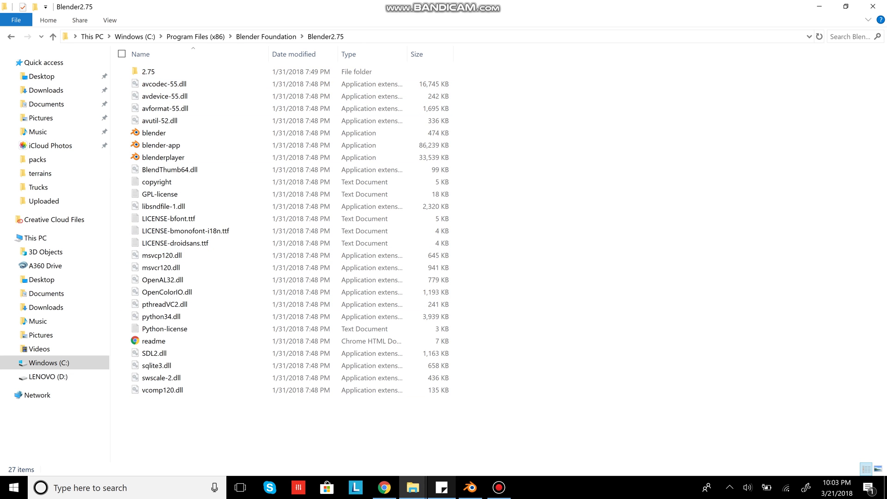
# - Open the 2.75.zip archive from the Documents window
pyautogui.moveTo(413, 487)
pyautogui.click(475, 441)
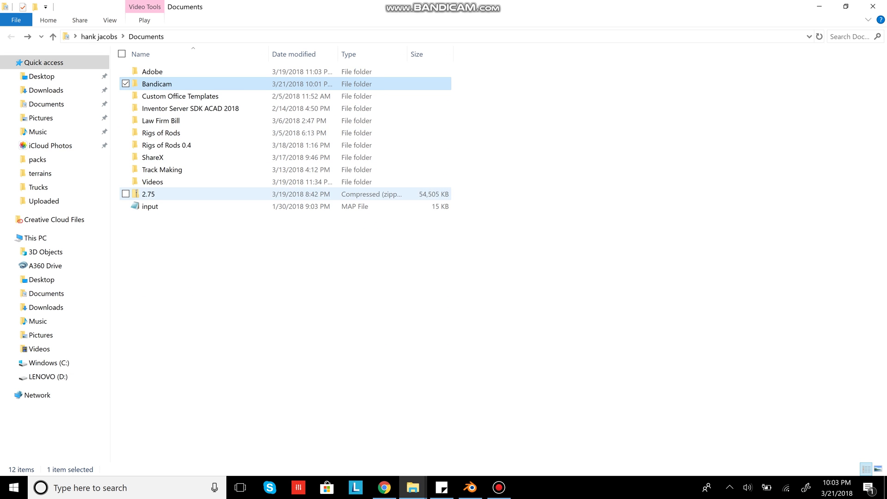
pyautogui.click(148, 194)
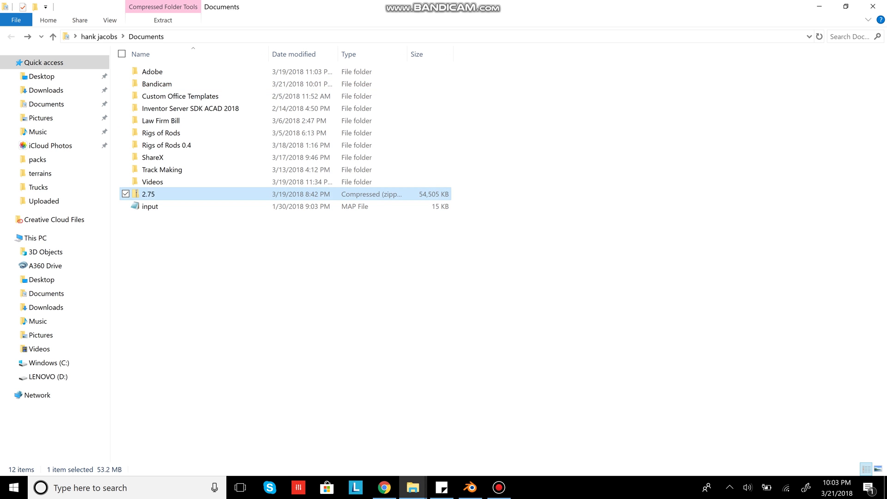
pyautogui.press('Return')
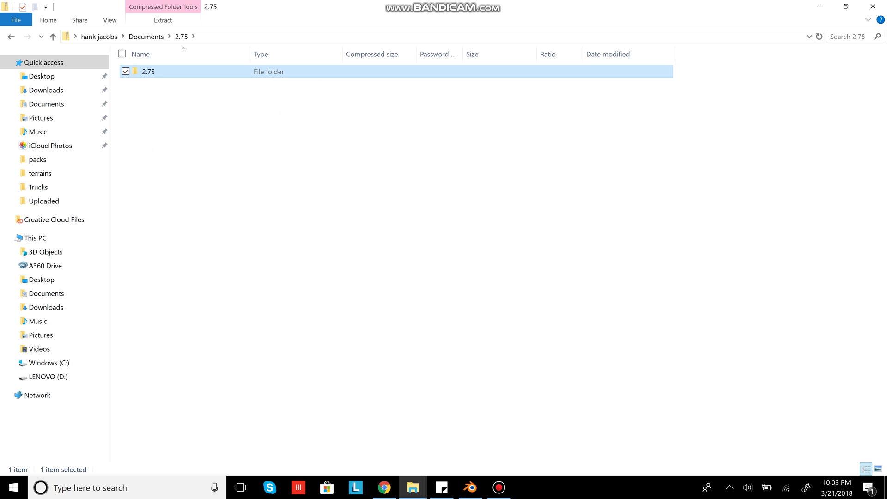
# - In the Blender2.75 window, browse into 2.75 > scripts > addons and scroll through it
pyautogui.moveTo(413, 488)
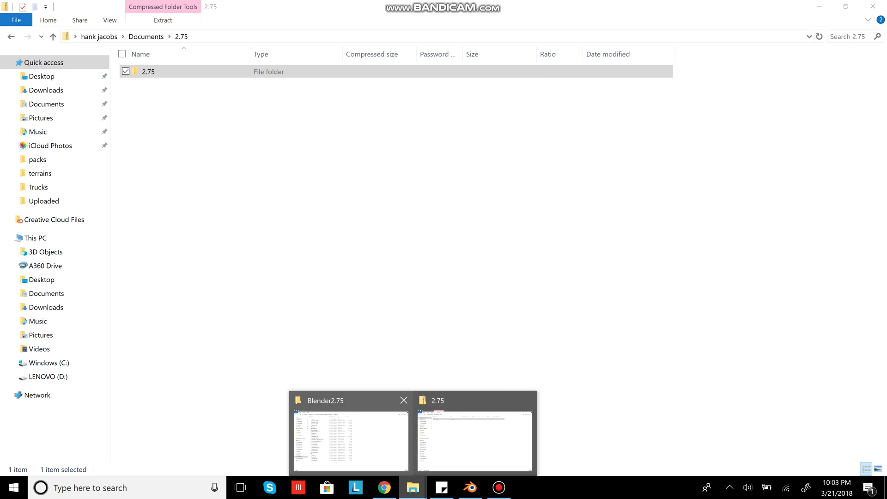
pyautogui.click(347, 438)
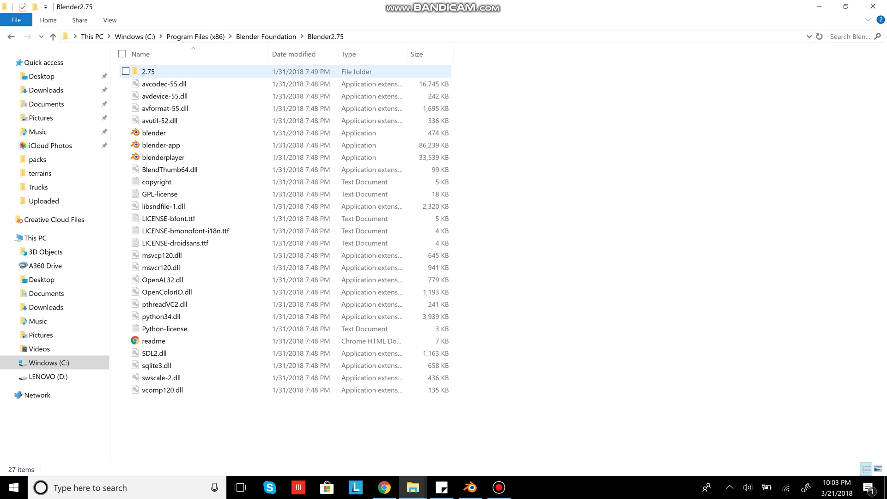
pyautogui.doubleClick(148, 71)
pyautogui.doubleClick(152, 96)
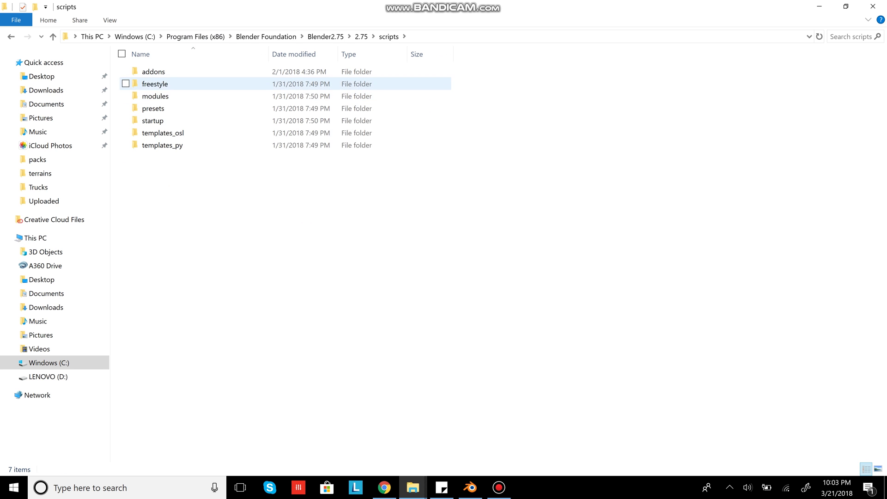
pyautogui.click(185, 71)
pyautogui.press('Return')
pyautogui.press('c')
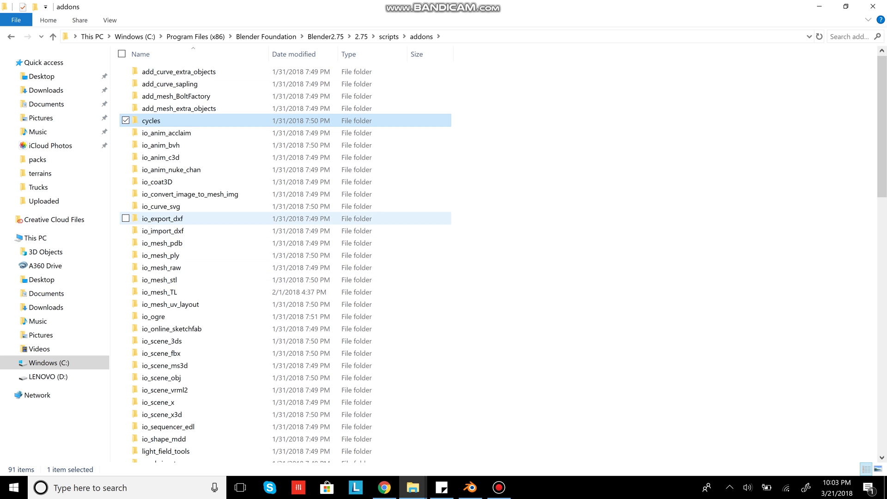
pyautogui.scroll(-9, 162, 416)
pyautogui.scroll(-11, 161, 443)
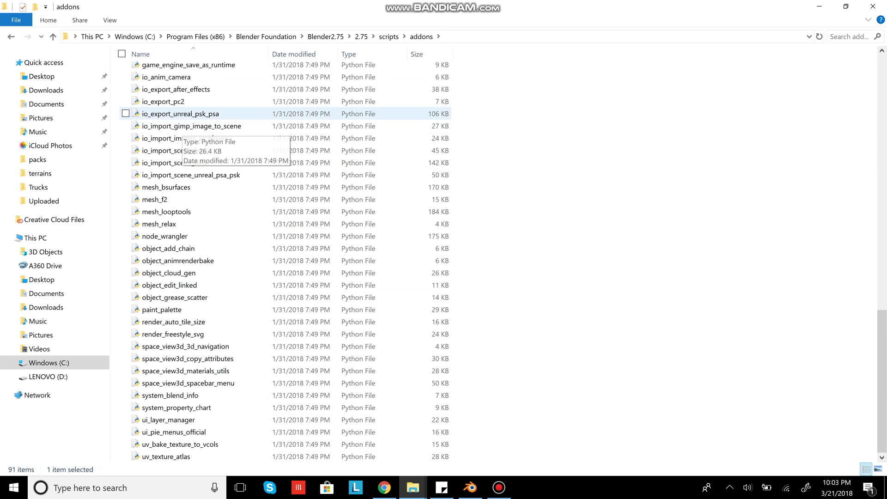
# - Go back up to the Blender2.75 folder, then switch to the MediaFire 2.75 tab in Chrome
pyautogui.click(389, 36)
pyautogui.click(361, 36)
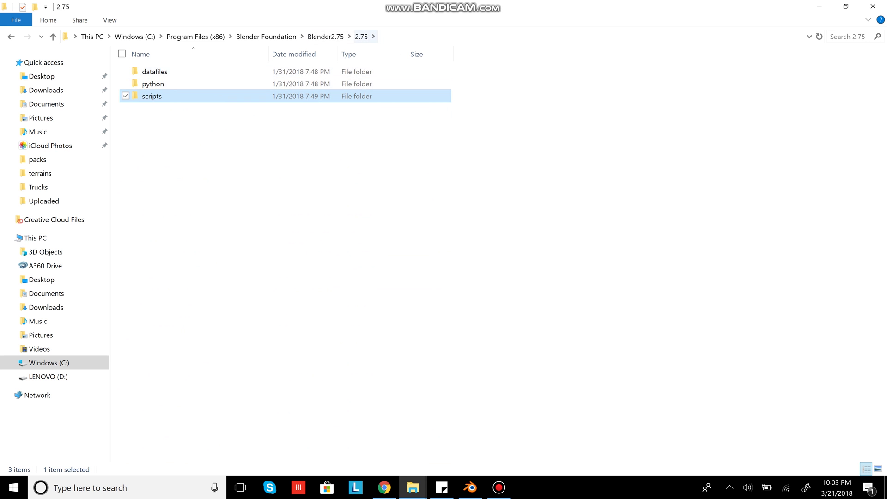
pyautogui.click(325, 36)
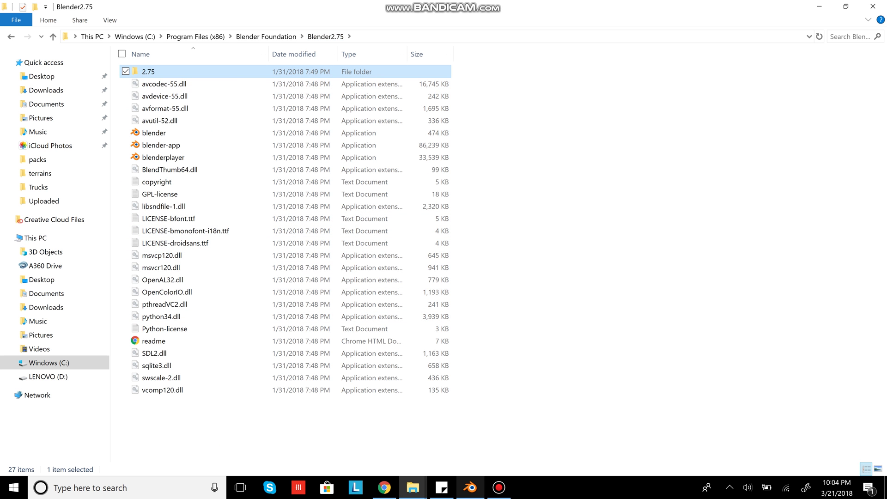
pyautogui.click(384, 487)
pyautogui.hotkey('ctrl', 'Tab')
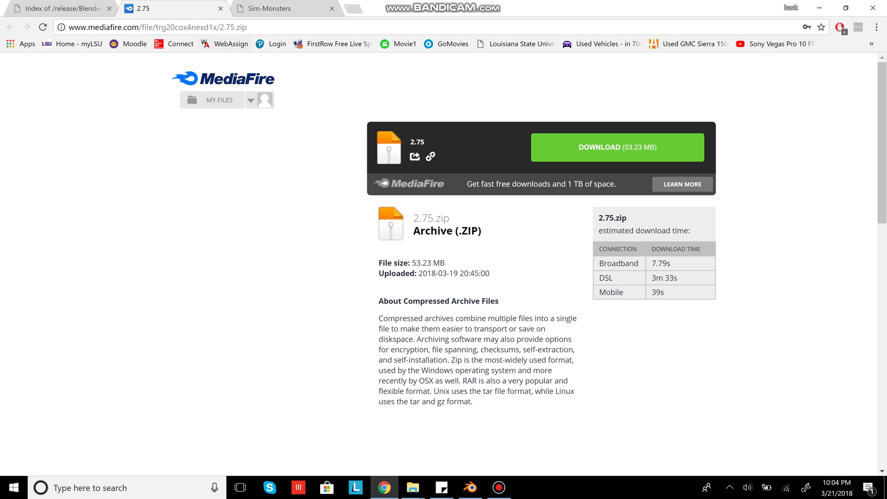
# - View the Sim-Monsters .Blend Vehicles 2.0 tab, then return to the Blender 2.75 release index
pyautogui.hotkey('ctrl', 'Tab')
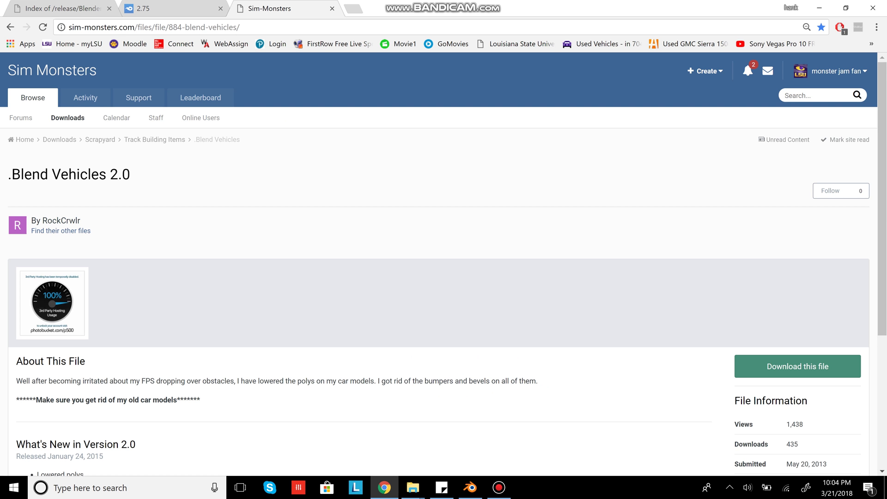
pyautogui.moveTo(60, 220)
pyautogui.hotkey('ctrl', 'shift', 'Tab')
pyautogui.hotkey('ctrl', 'shift', 'Tab')
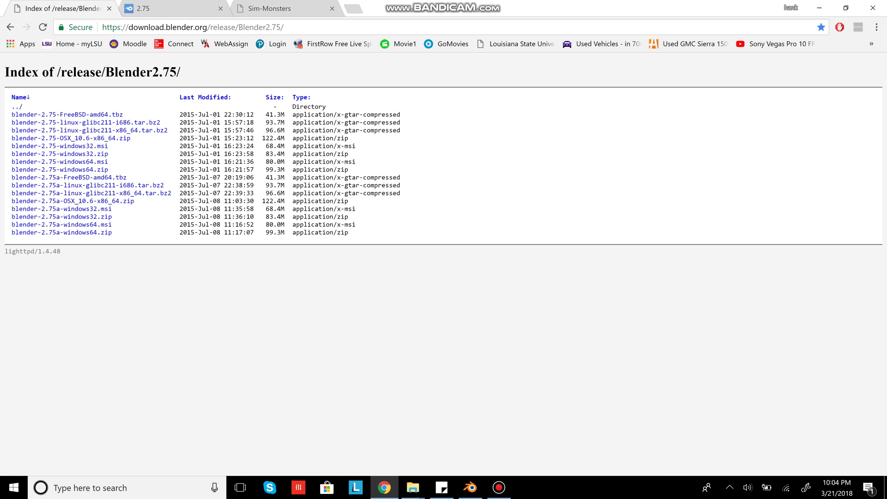
pyautogui.click(412, 487)
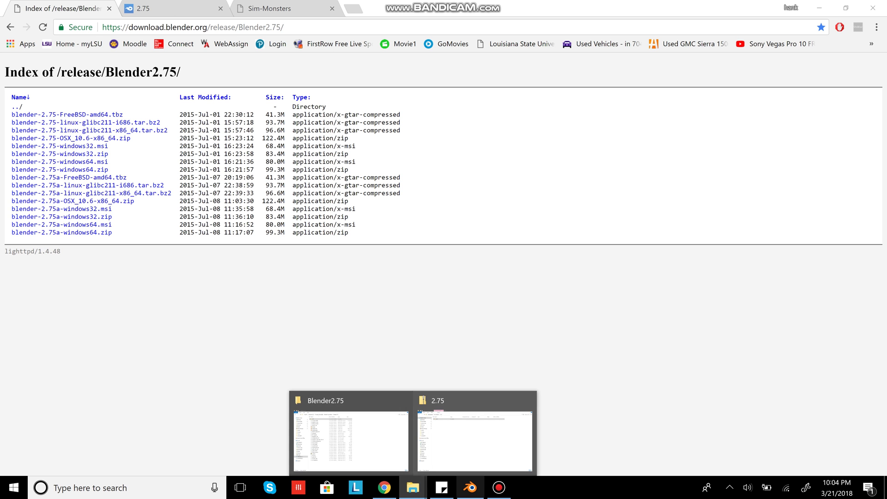
# - Bring Blender 2.75 forward, clear its splash screen, and orbit to look down onto the plane
pyautogui.click(469, 487)
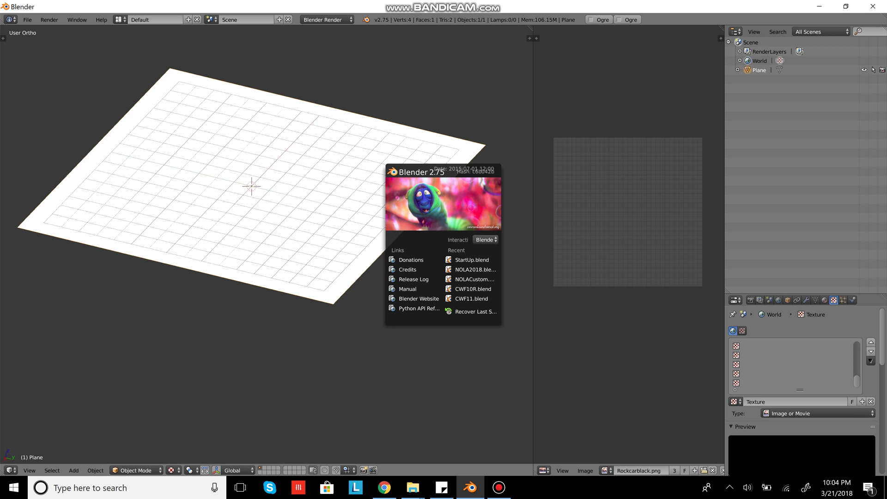
pyautogui.moveTo(351, 259); pyautogui.dragTo(291, 247, button='middle')
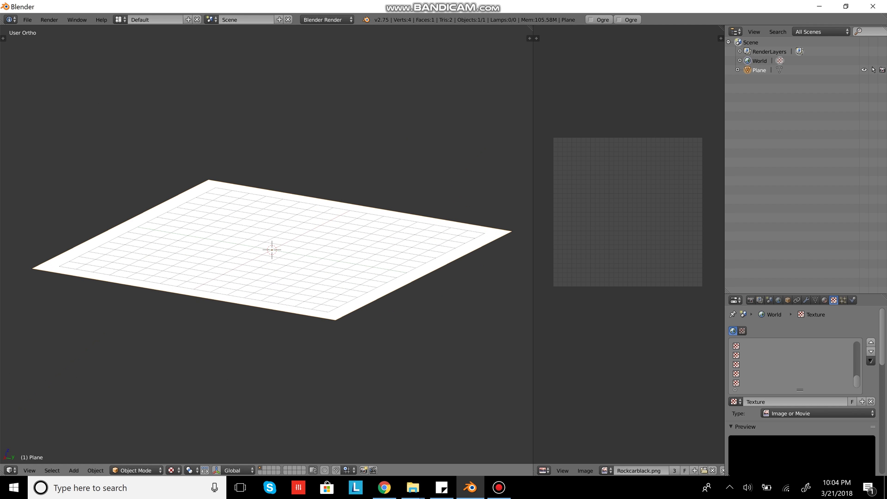
# - Open User Preferences > Add-ons and search 'export' to list the enabled OGRE Exporter entries
pyautogui.click(27, 19)
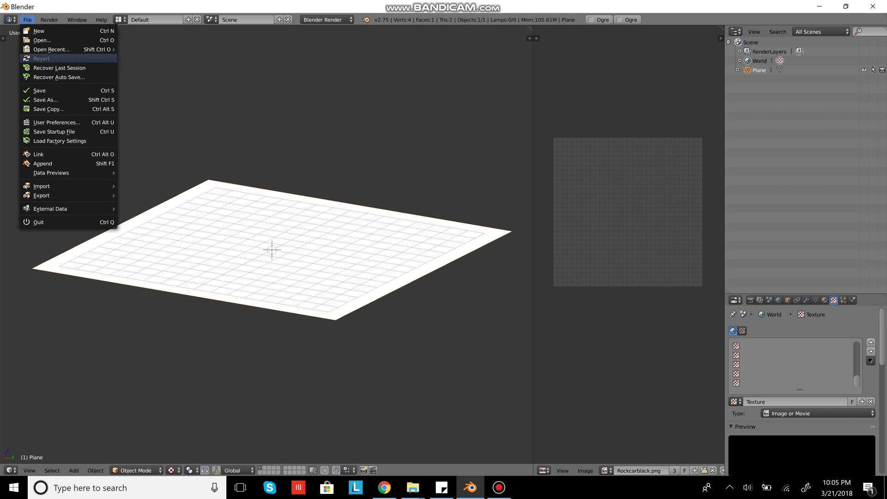
pyautogui.click(56, 122)
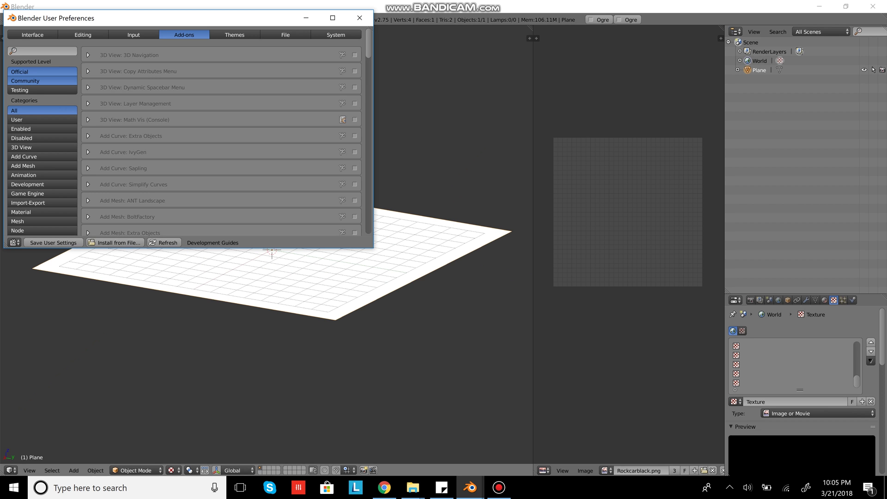
pyautogui.scroll(-1, 184, 134)
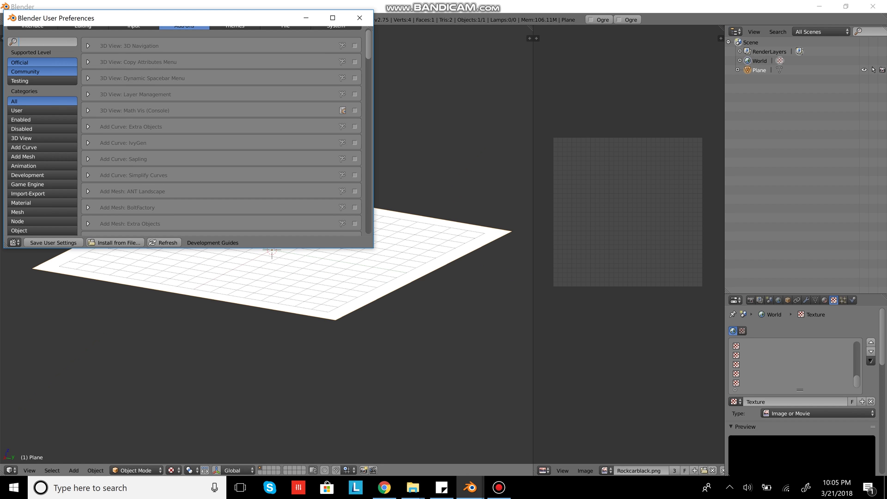
pyautogui.write('export')
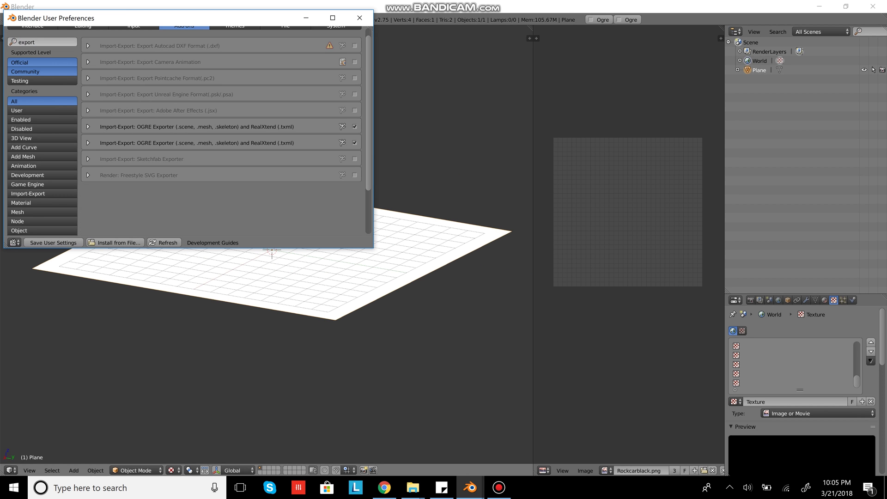
pyautogui.press('Return')
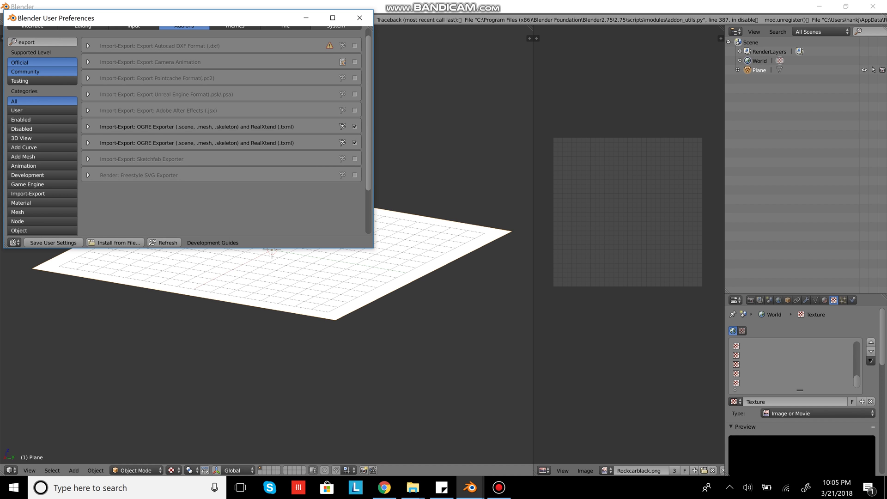
# - Close User Preferences and choose File > Export > Ogre3D (.scene and .mesh)
pyautogui.click(359, 18)
pyautogui.click(27, 20)
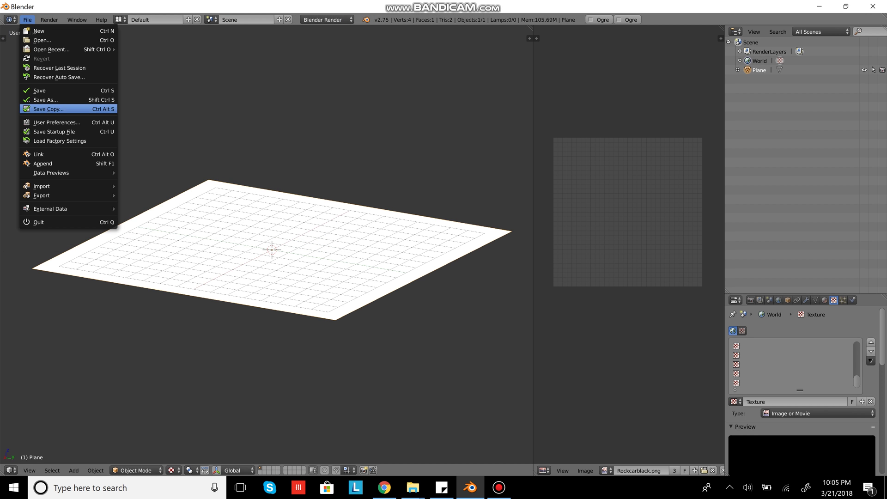
pyautogui.moveTo(70, 195)
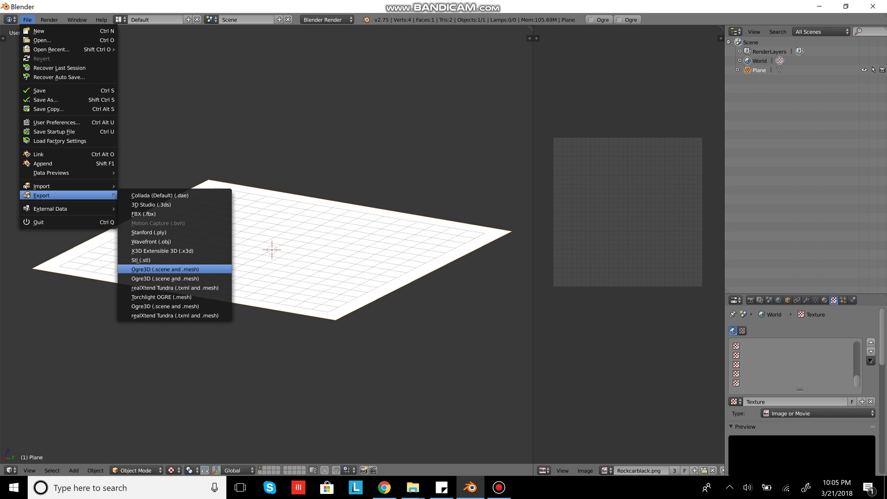
pyautogui.click(164, 269)
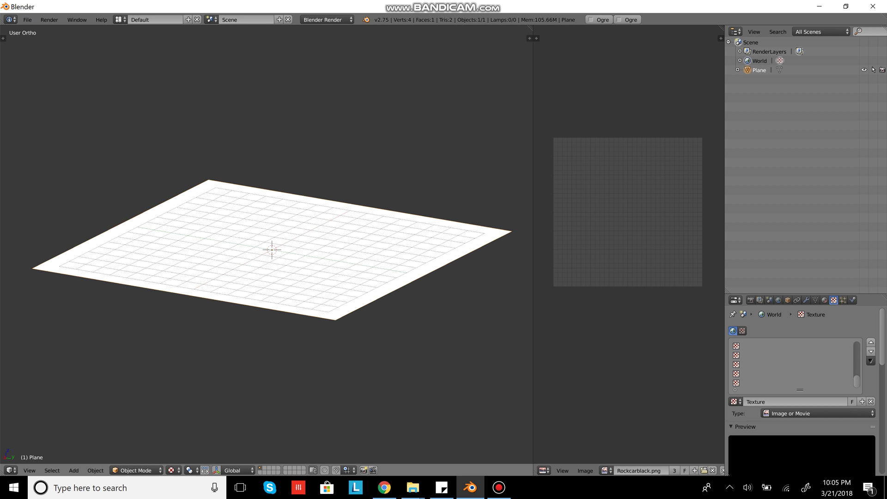
# - Check the area split/join options and keep the left area as a 3D View
pyautogui.scroll(-2, 271, 249)
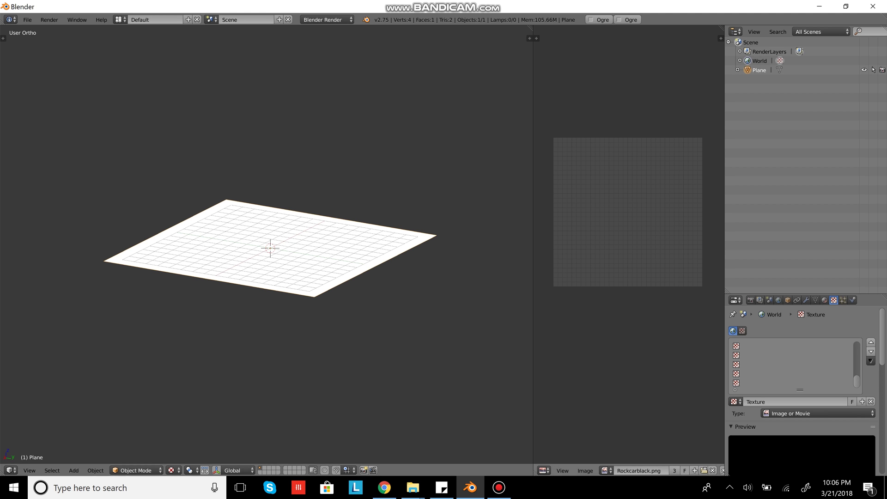
pyautogui.rightClick(533, 409)
pyautogui.press('Escape')
pyautogui.click(11, 470)
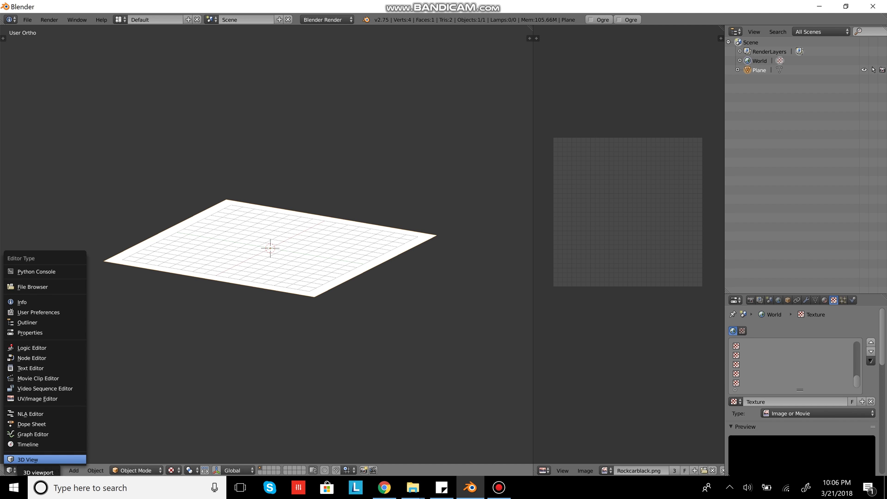
pyautogui.click(28, 459)
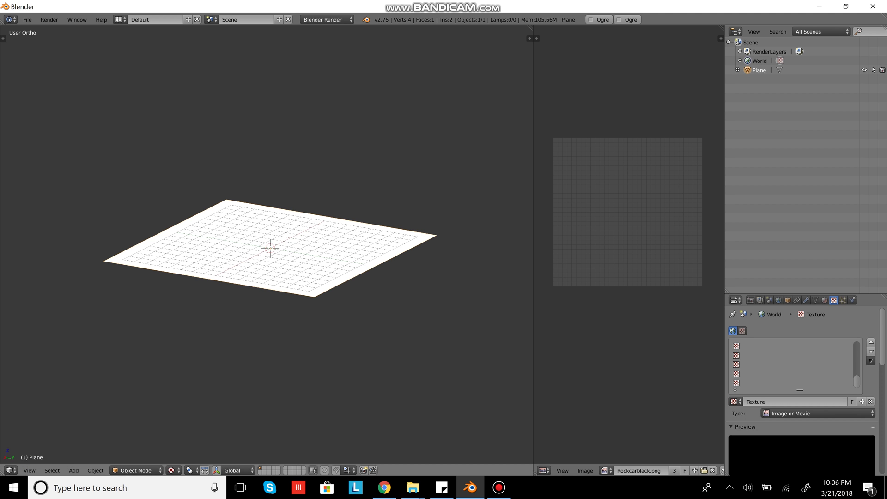
# - Drag the divider left to widen the UV/Image Editor, keeping its editor type
pyautogui.rightClick(533, 189)
pyautogui.click(514, 198)
pyautogui.moveTo(533, 189); pyautogui.dragTo(426, 188)
pyautogui.click(436, 470)
pyautogui.click(463, 398)
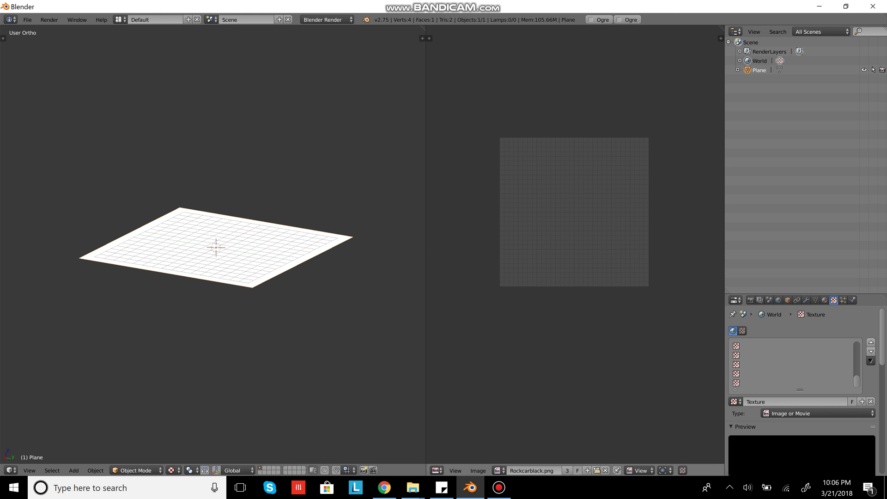
# - Narrow the 3D view and widen the Outliner/Properties column to nearly half the window
pyautogui.moveTo(425, 231); pyautogui.dragTo(359, 230)
pyautogui.moveTo(725, 231); pyautogui.dragTo(674, 231)
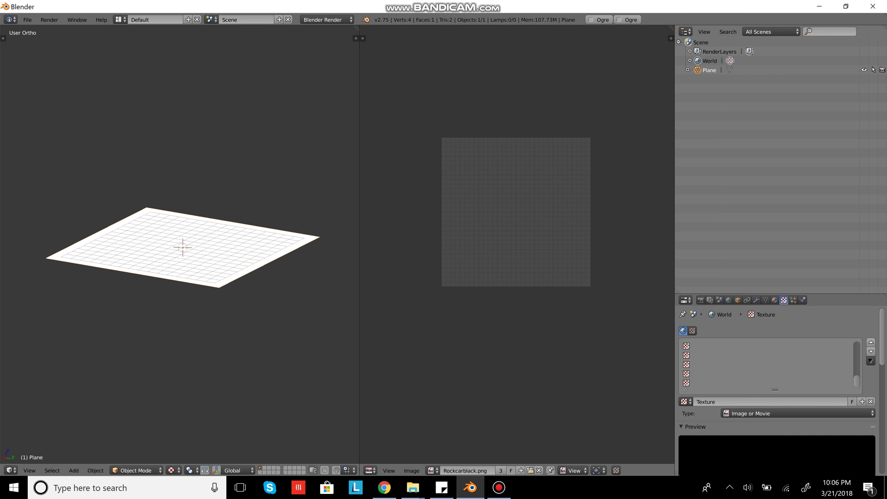
pyautogui.moveTo(674, 230); pyautogui.dragTo(492, 230)
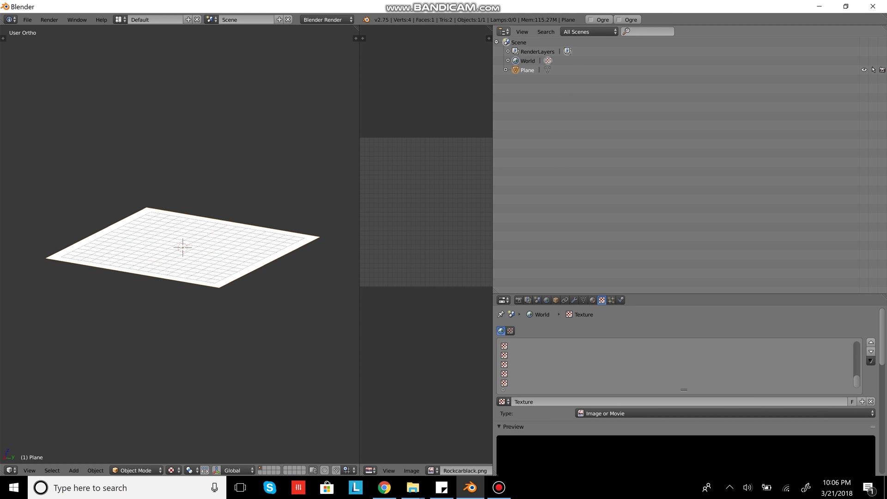
pyautogui.click(503, 31)
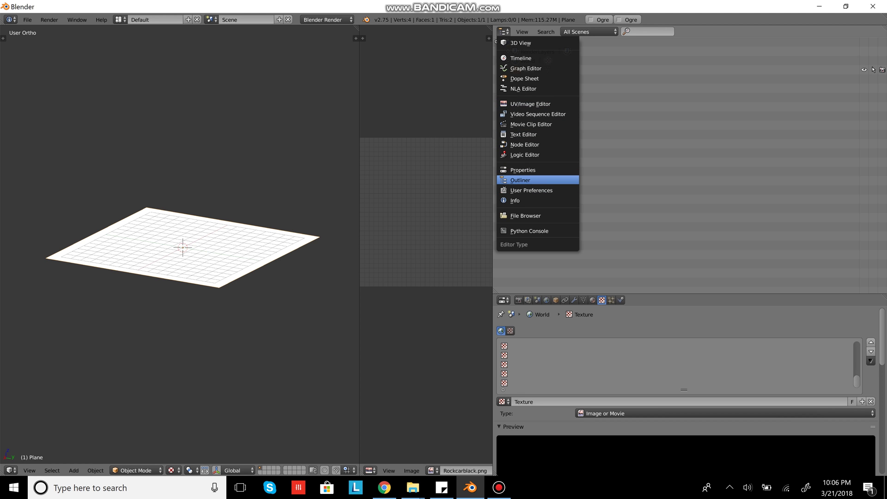
pyautogui.click(520, 180)
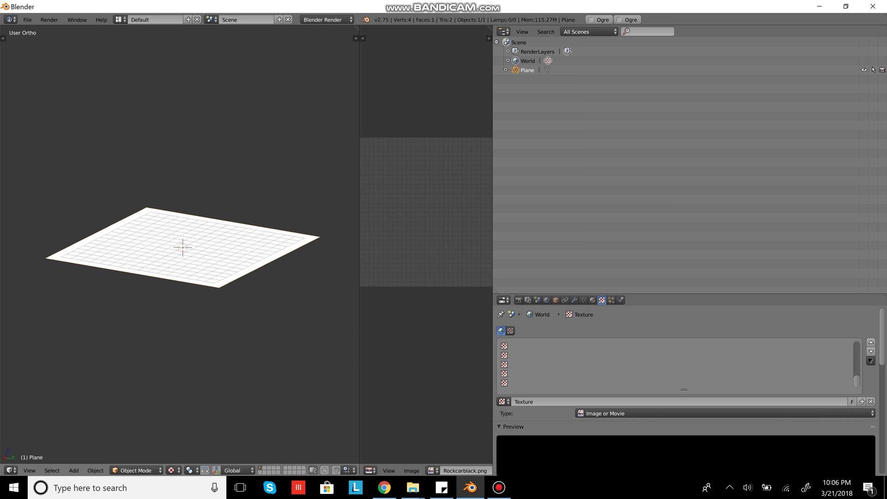
pyautogui.click(503, 299)
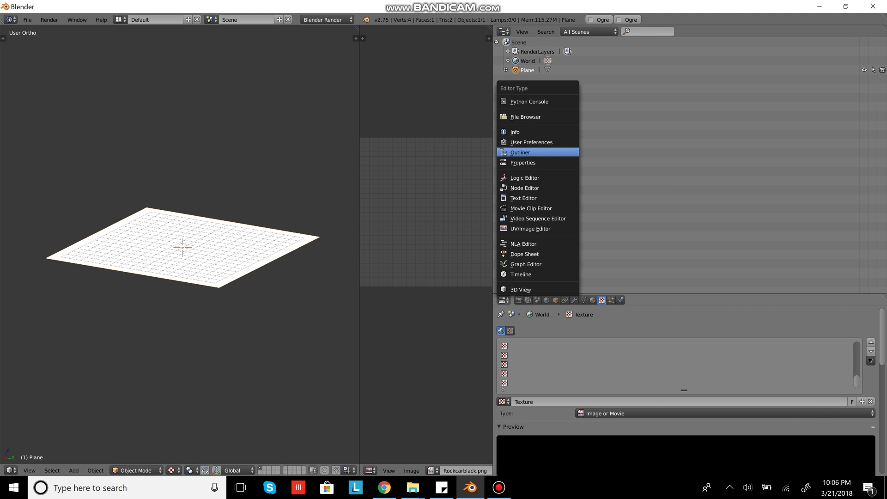
pyautogui.click(523, 162)
# - Peek at the render settings, then return Properties to the World texture settings
pyautogui.scroll(-1, 684, 365)
pyautogui.scroll(-1, 683, 365)
pyautogui.scroll(1, 683, 365)
pyautogui.click(518, 300)
pyautogui.click(601, 299)
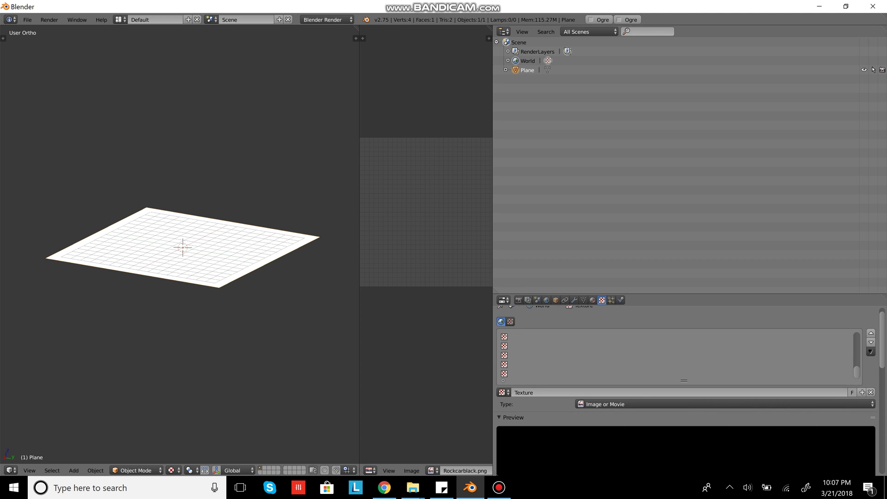
# - Drag the dividers so the 3D view spans most of the window
pyautogui.moveTo(492, 231); pyautogui.dragTo(851, 231)
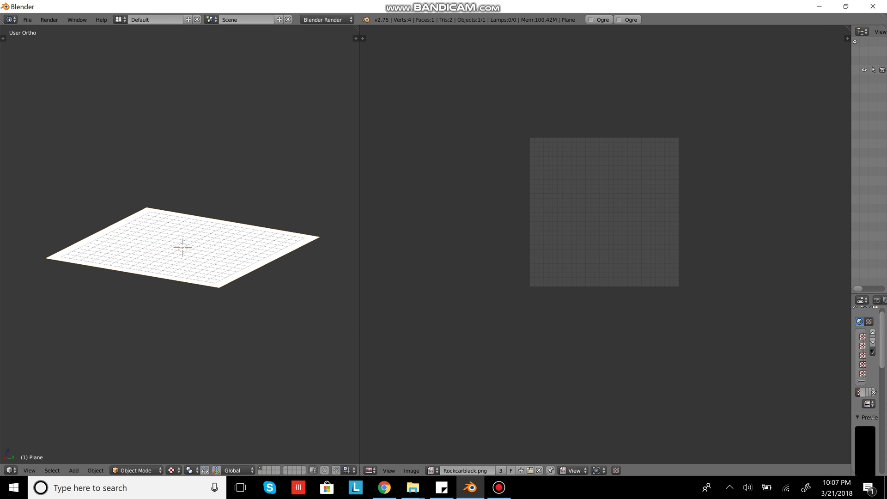
pyautogui.moveTo(359, 231); pyautogui.dragTo(819, 231)
pyautogui.scroll(-3, 415, 250)
pyautogui.scroll(3, 415, 250)
# - In Edit Mode, show the manipulator arrows and drag the plane down along Z
pyautogui.press('Tab')
pyautogui.hotkey('ctrl', 'space')
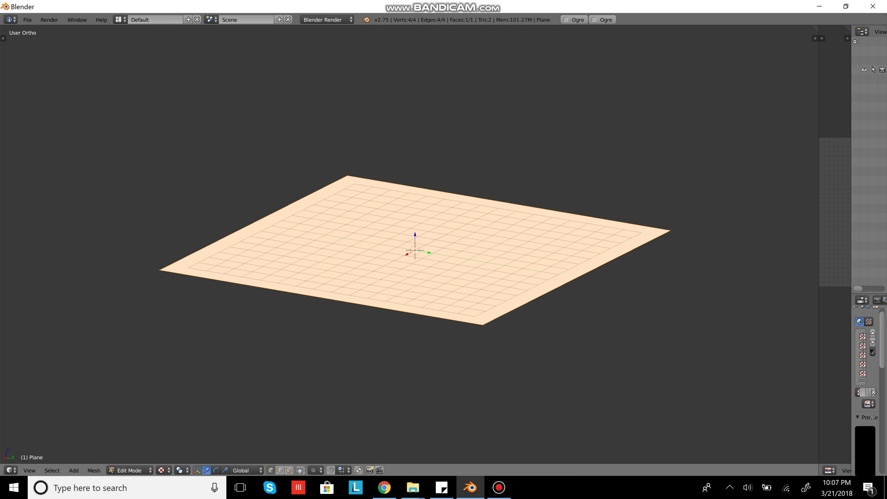
pyautogui.moveTo(415, 238); pyautogui.dragTo(415, 267)
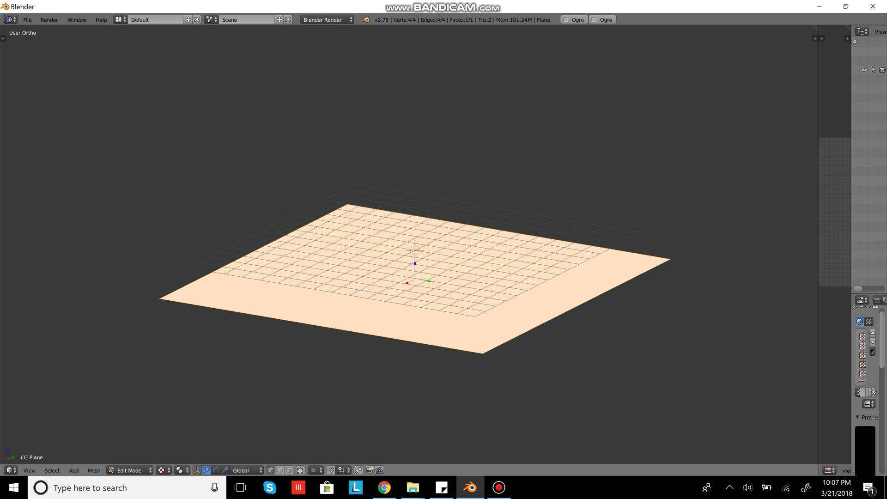
pyautogui.hotkey('shift', 'd')
pyautogui.press('Escape')
# - Try a scale and a Z-constrained move, undo the move, and return to Object Mode
pyautogui.press('s')
pyautogui.press('Escape')
pyautogui.press('g')
pyautogui.press('z')
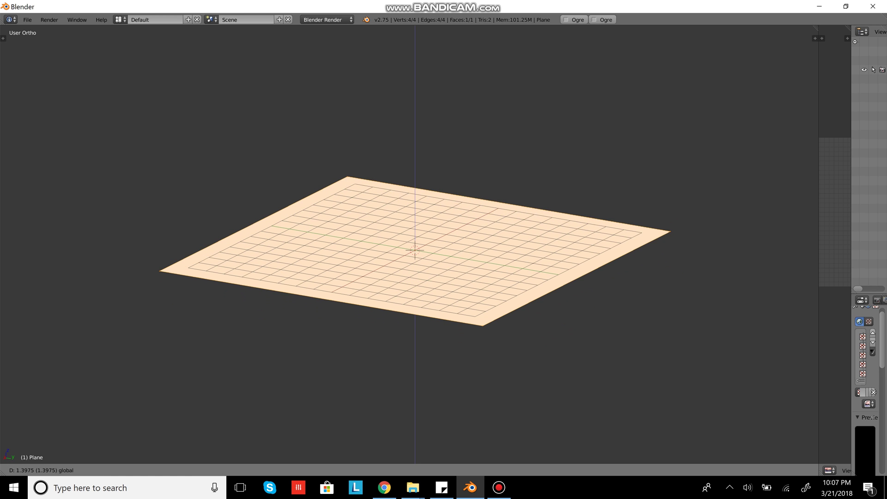
pyautogui.press('Return')
pyautogui.hotkey('ctrl', 'z')
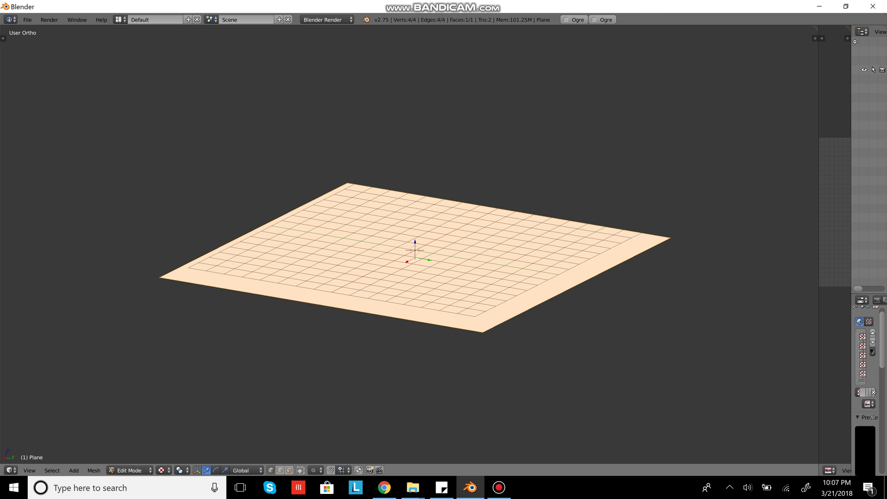
pyautogui.press('Tab')
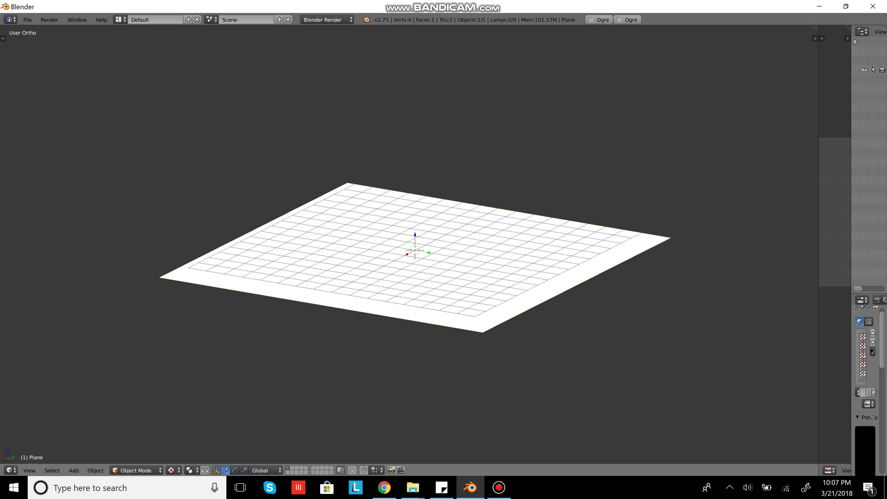
# - In the N panel, keep Multitexture shading with backface culling and ambient occlusion left on
pyautogui.press('n')
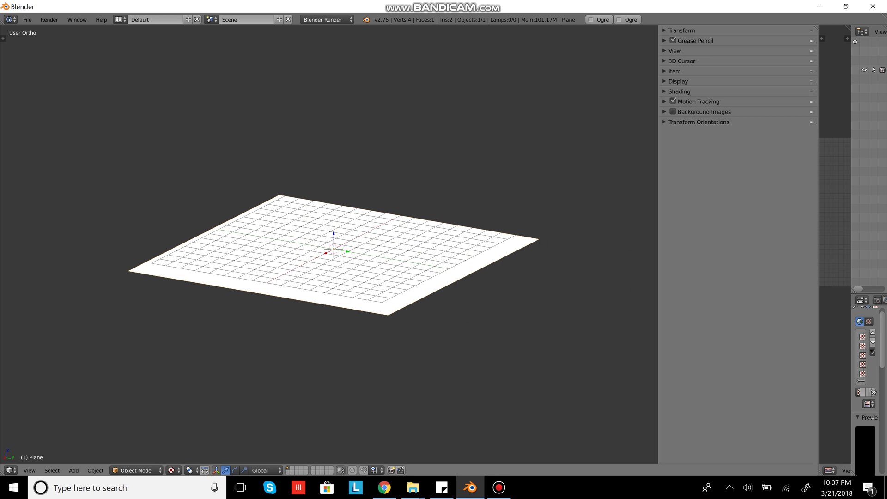
pyautogui.click(678, 91)
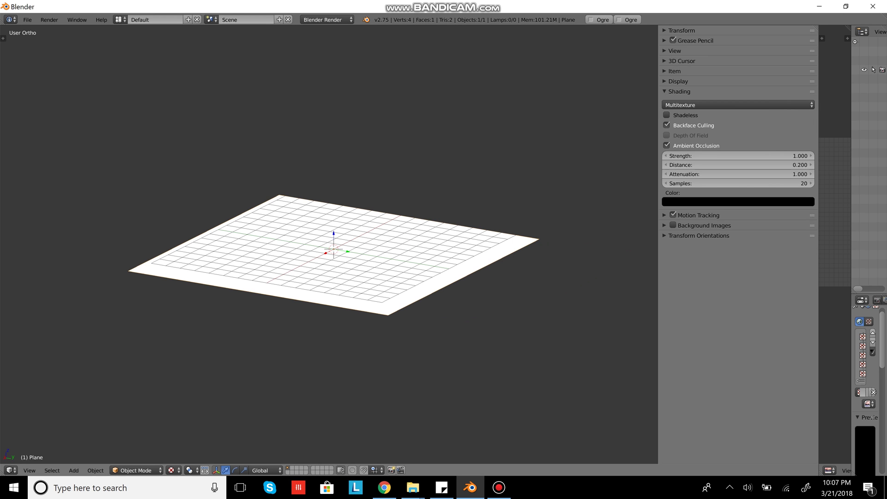
pyautogui.press('n')
pyautogui.press('n')
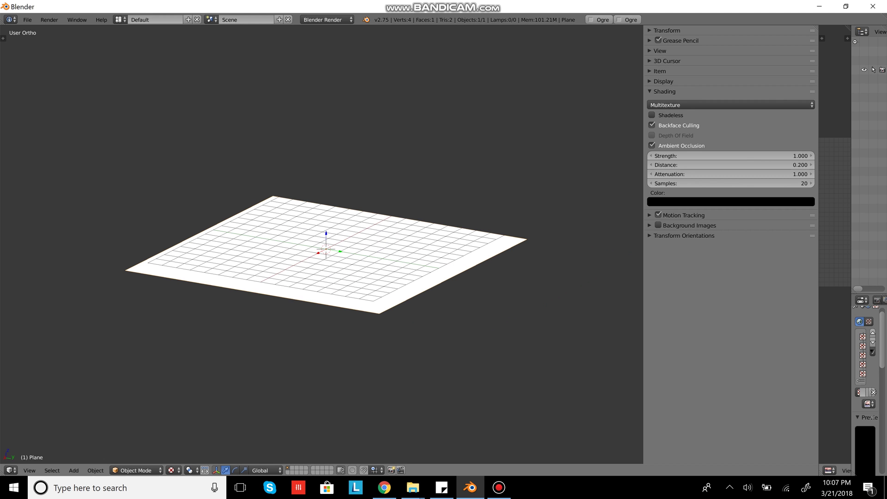
pyautogui.click(729, 105)
pyautogui.click(670, 81)
pyautogui.click(651, 125)
pyautogui.click(652, 125)
pyautogui.click(651, 146)
pyautogui.click(651, 146)
# - Expand every sidebar section, from Motion Tracking and Transform Orientations up to Transform
pyautogui.click(650, 215)
pyautogui.click(649, 272)
pyautogui.click(649, 299)
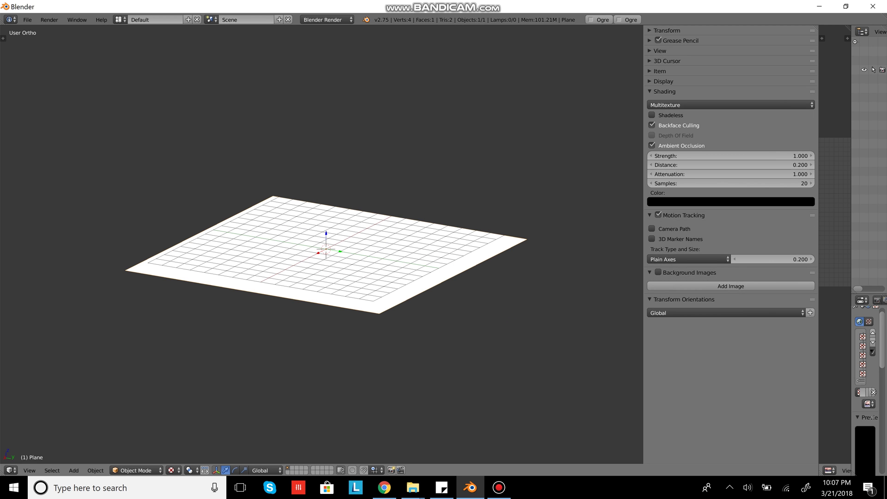
pyautogui.click(649, 81)
pyautogui.click(649, 71)
pyautogui.click(649, 61)
pyautogui.click(649, 51)
pyautogui.click(649, 40)
pyautogui.click(650, 30)
# - Collapse all the sidebar sections again and hide the N panel
pyautogui.click(649, 30)
pyautogui.click(649, 41)
pyautogui.click(649, 50)
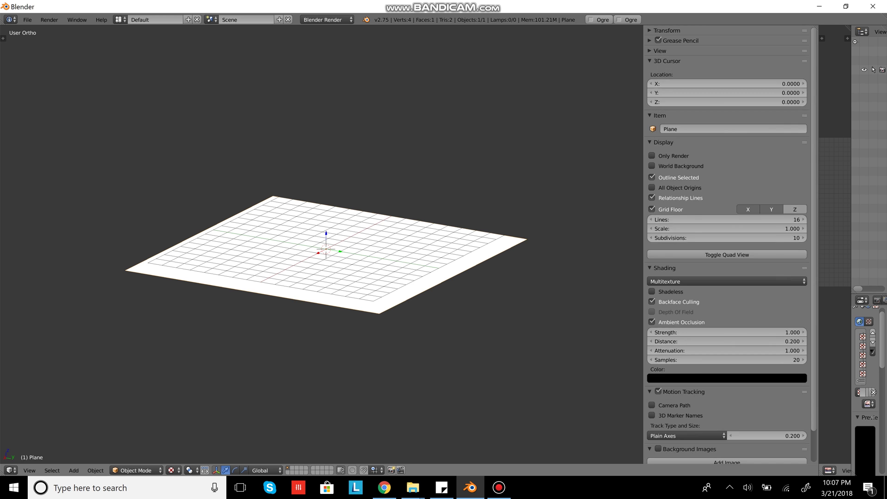
pyautogui.click(649, 60)
pyautogui.click(649, 71)
pyautogui.click(649, 81)
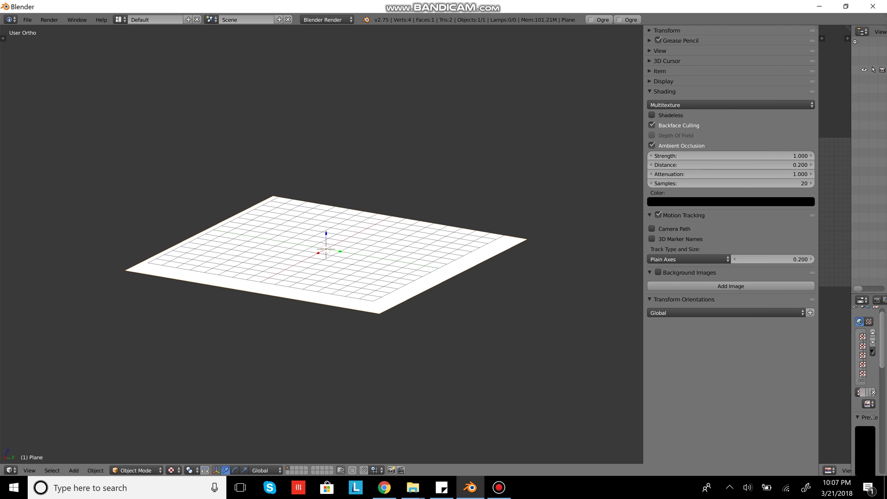
pyautogui.click(649, 215)
pyautogui.click(649, 225)
pyautogui.click(649, 235)
pyautogui.press('n')
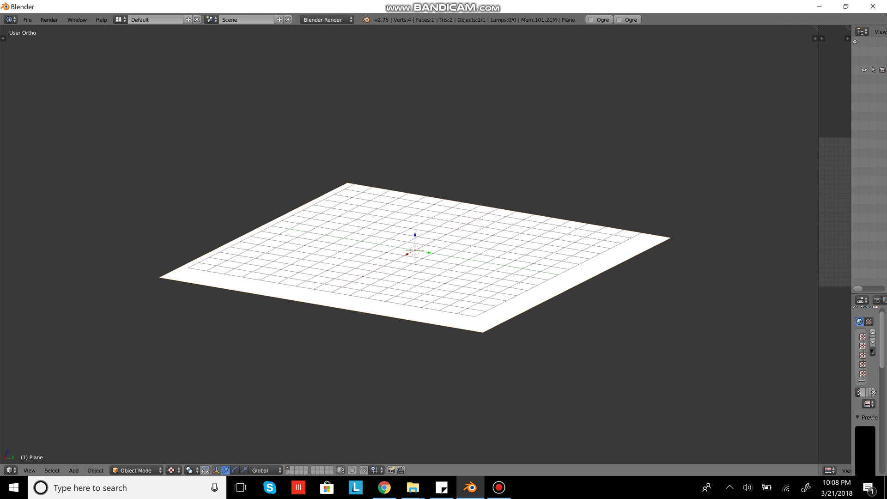
# - Set viewport shading to Texture, hide the manipulator with Ctrl+Space, and Tab into Edit Mode
pyautogui.click(172, 469)
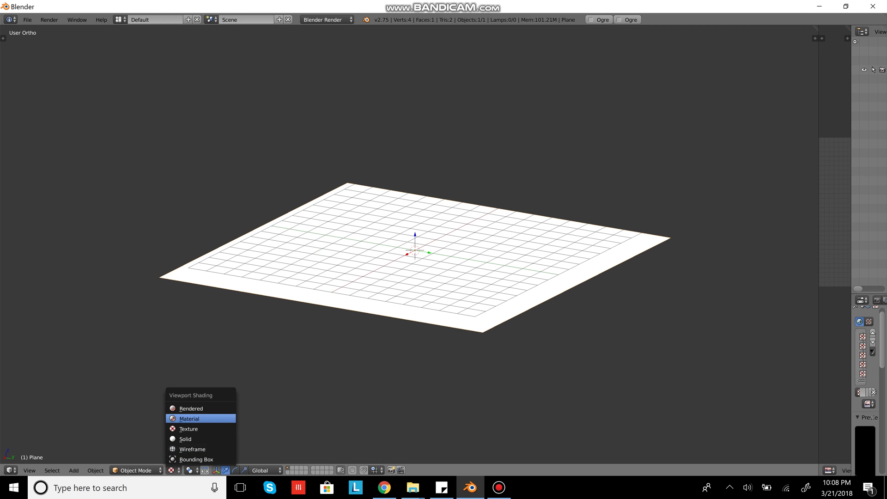
pyautogui.click(185, 439)
pyautogui.click(172, 469)
pyautogui.click(188, 429)
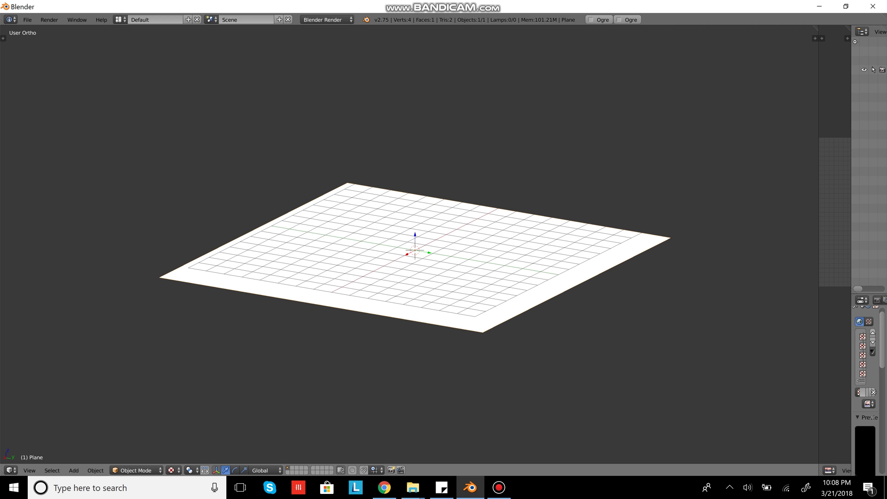
pyautogui.scroll(-1, 415, 256)
pyautogui.hotkey('ctrl', 'space')
pyautogui.hotkey('ctrl', 'space')
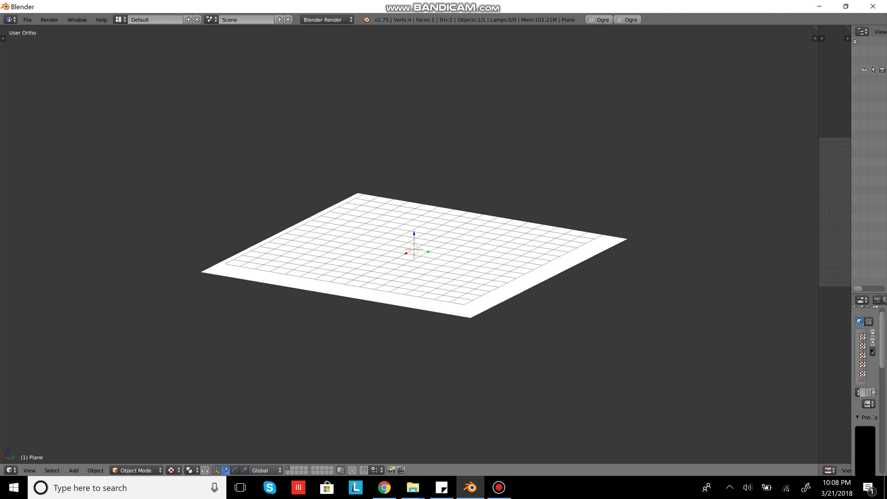
pyautogui.press('Tab')
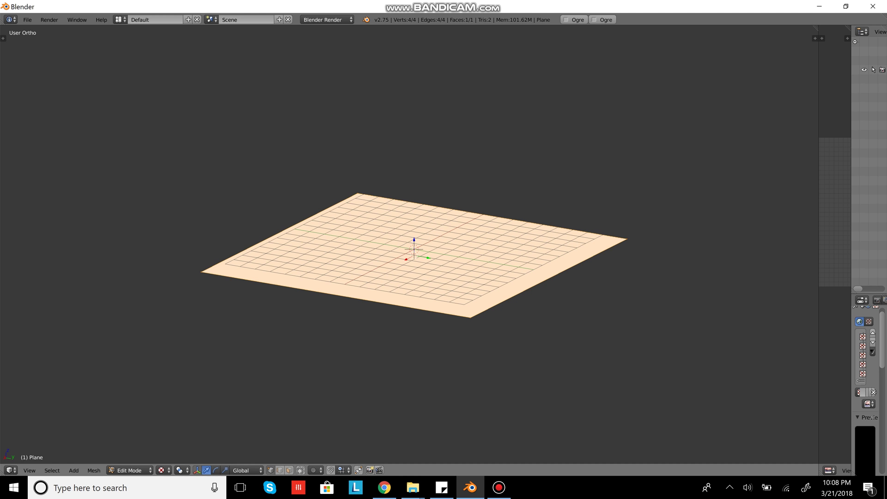
# - Extrude the plane's face upward into a box and toggle occlusion of hidden back edges
pyautogui.press('e')
pyautogui.press('Return')
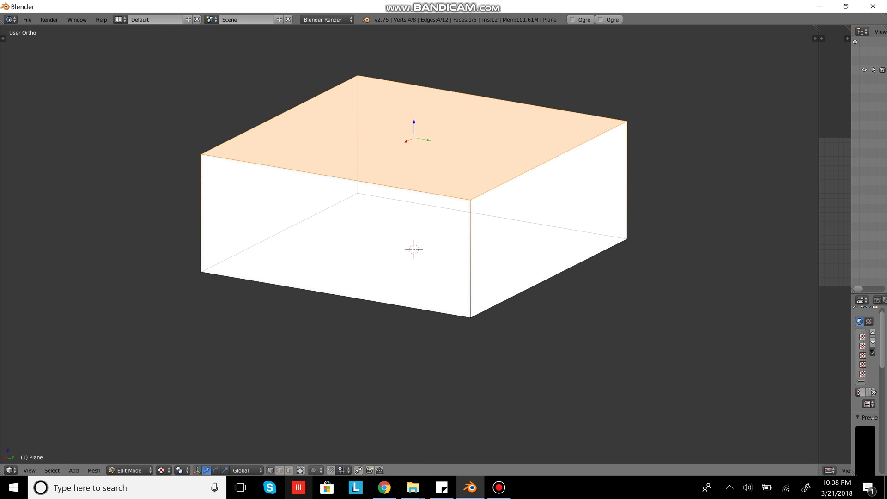
pyautogui.click(300, 470)
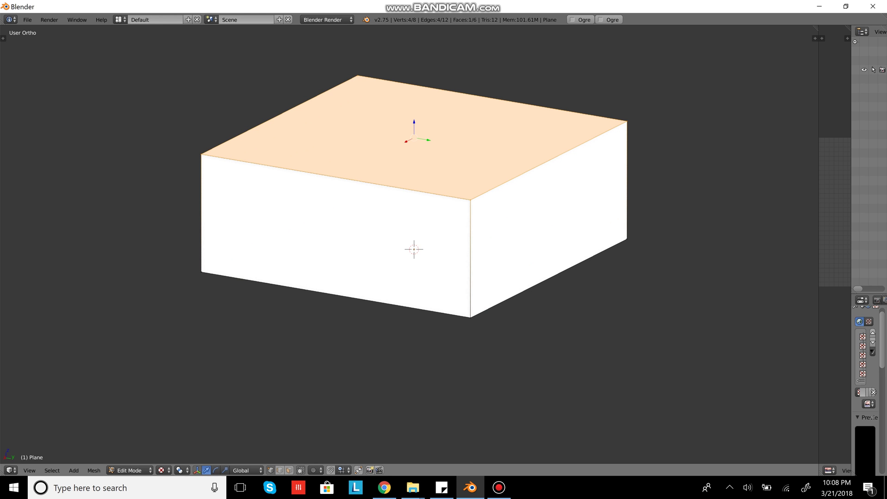
pyautogui.click(300, 470)
# - In front view, raise the box's top-right corner vertices along Z to slant it
pyautogui.rightClick(357, 193)
pyautogui.press('KP_1')
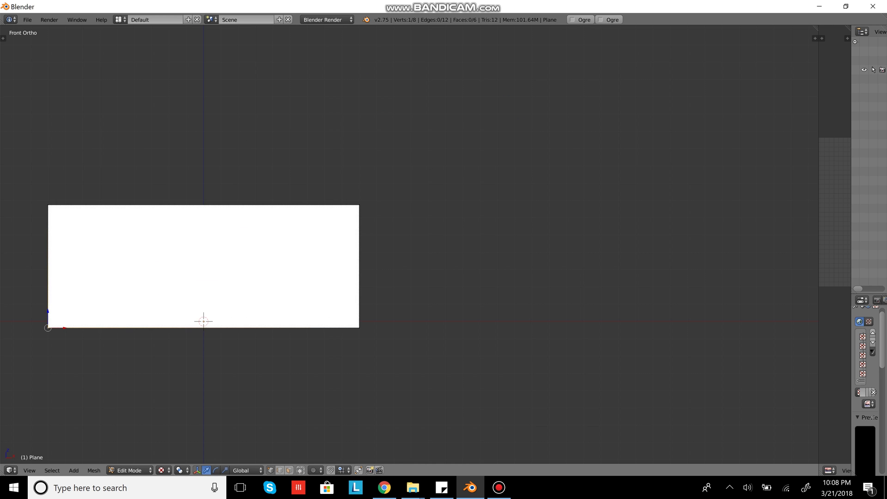
pyautogui.rightClick(359, 205)
pyautogui.press('g')
pyautogui.press('z')
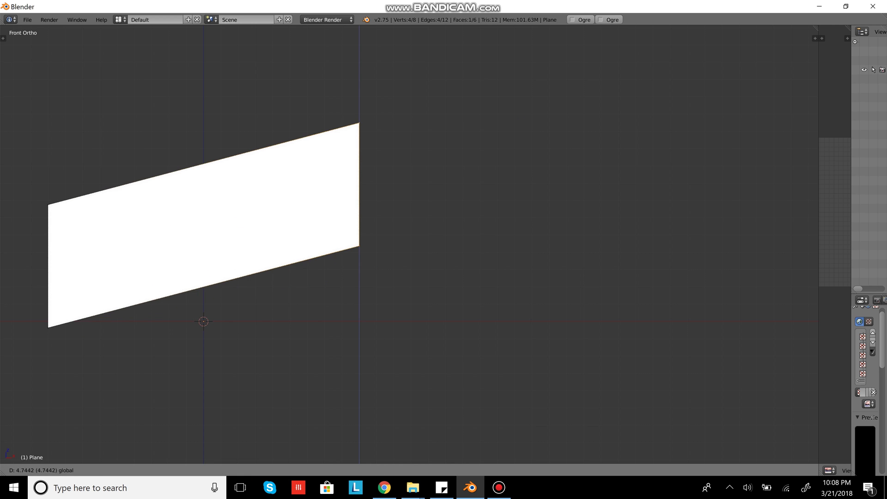
pyautogui.press('Return')
# - With back edges hidden, select a corner vertex plus the lower-right corner in front view
pyautogui.moveTo(416, 250); pyautogui.dragTo(457, 231, button='middle')
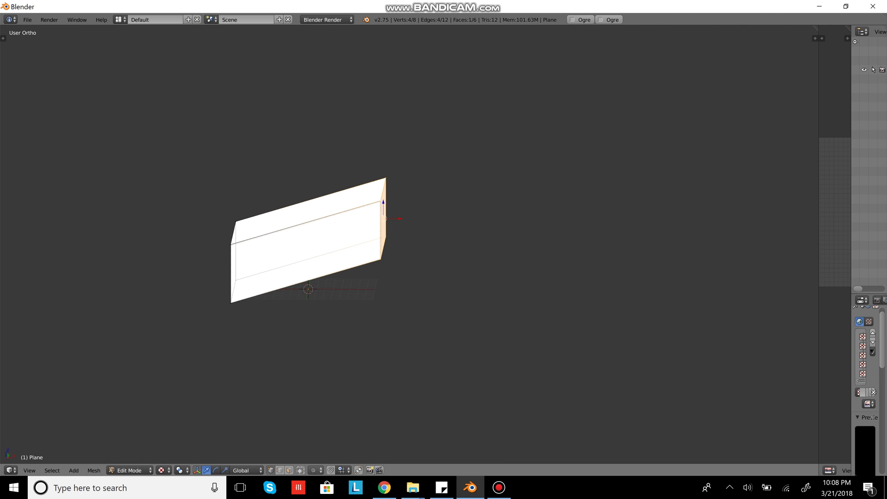
pyautogui.click(300, 470)
pyautogui.moveTo(457, 231); pyautogui.dragTo(485, 231, button='middle')
pyautogui.rightClick(405, 189)
pyautogui.press('KP_1')
pyautogui.keyDown('shift'); pyautogui.rightClick(385, 240); pyautogui.keyUp('shift')
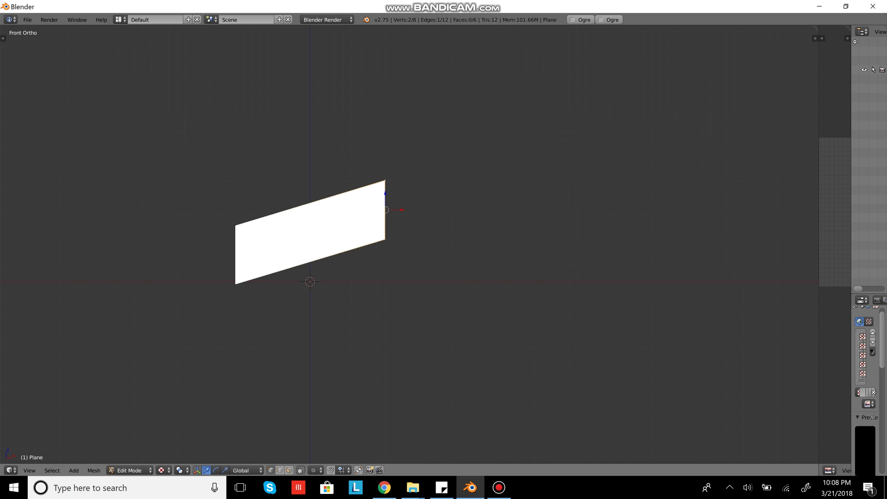
# - Inspect the box from above and below with hidden back edges shown again
pyautogui.press('KP_4')
pyautogui.press('KP_4')
pyautogui.press('KP_4')
pyautogui.press('KP_8')
pyautogui.press('KP_8')
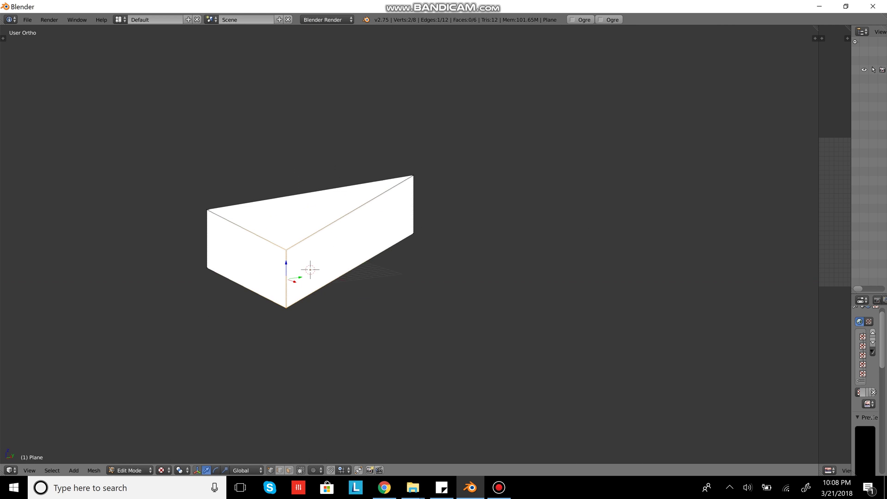
pyautogui.press('KP_2')
pyautogui.press('KP_2')
pyautogui.press('KP_2')
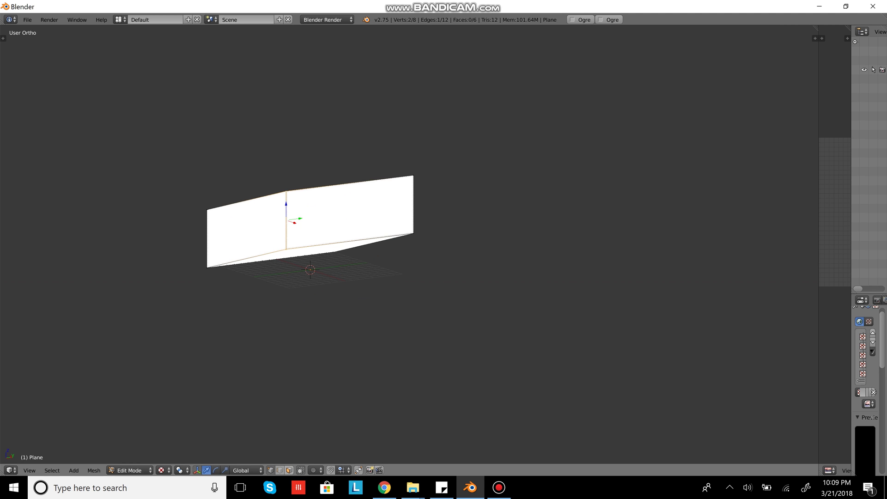
pyautogui.click(300, 470)
pyautogui.press('KP_4')
pyautogui.press('KP_4')
pyautogui.press('KP_8')
pyautogui.press('KP_8')
pyautogui.press('KP_8')
pyautogui.press('KP_8')
pyautogui.press('KP_8')
# - Widen the UV/Image Editor leftward and place the 3D cursor to the right of the box
pyautogui.moveTo(818, 249); pyautogui.dragTo(603, 249)
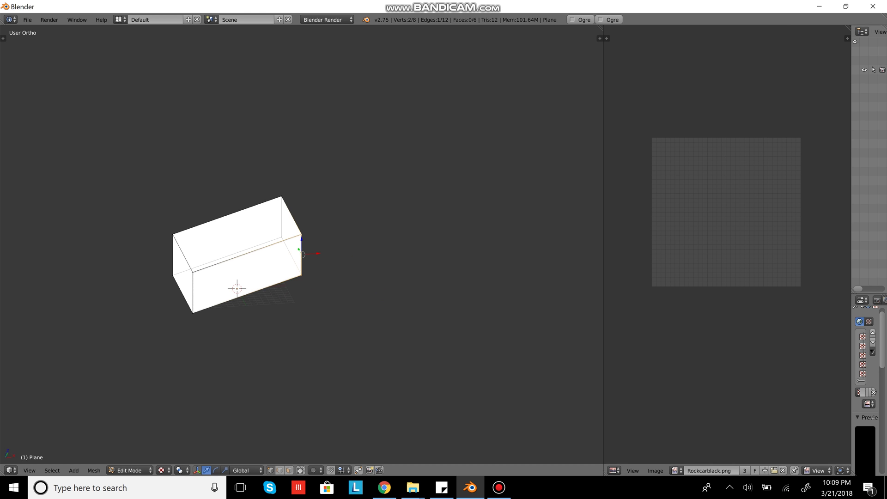
pyautogui.press('KP_8')
pyautogui.press('KP_8')
pyautogui.press('KP_8')
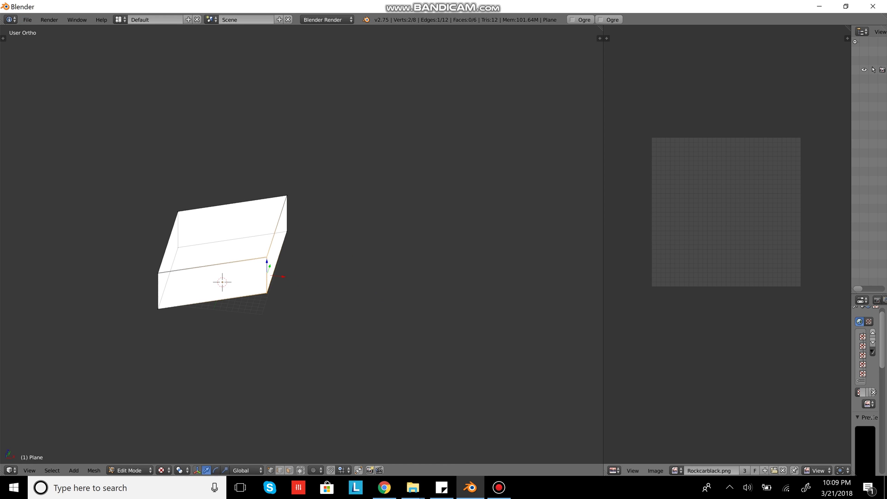
pyautogui.press('n')
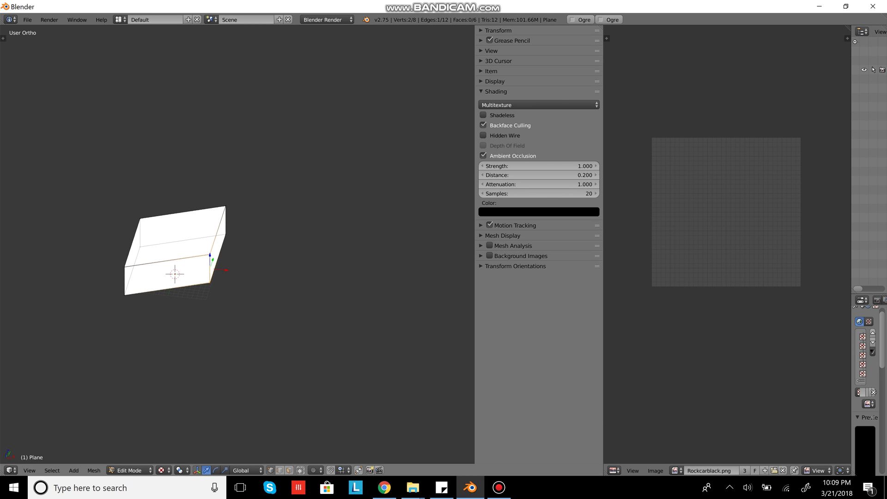
pyautogui.click(471, 136)
pyautogui.press('n')
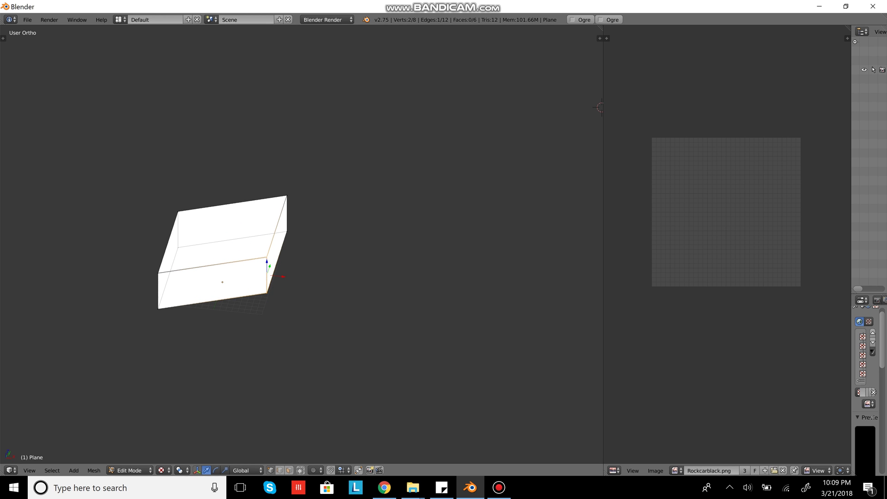
# - Widen the Outliner/Properties column to show Scene, World and Plane, then inspect the box from several angles
pyautogui.moveTo(852, 32); pyautogui.dragTo(746, 32)
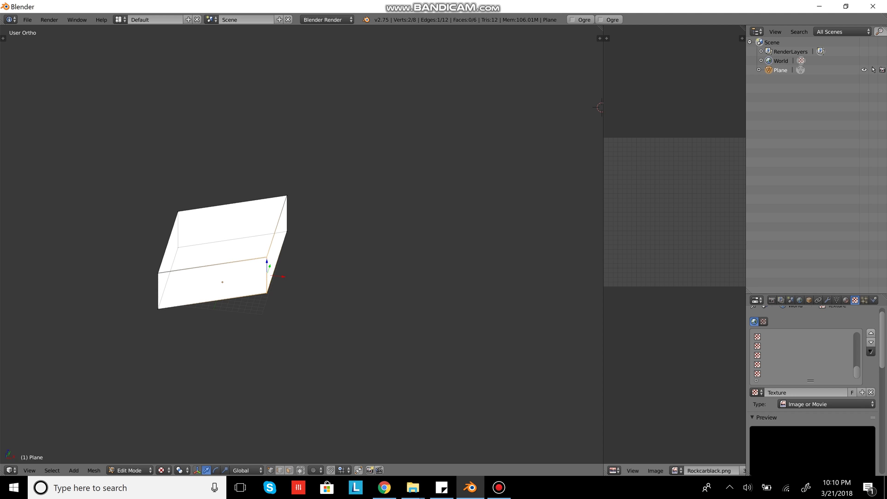
pyautogui.moveTo(508, 152); pyautogui.dragTo(545, 141, button='middle')
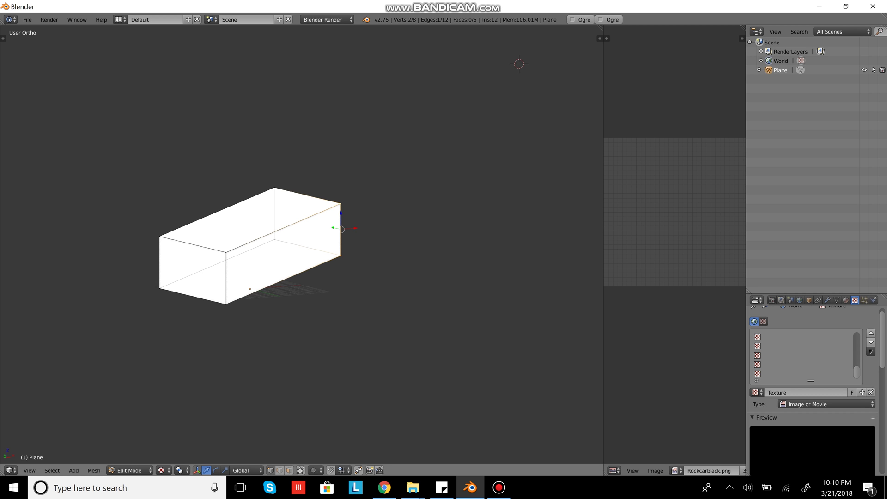
pyautogui.press('KP_4')
pyautogui.press('KP_4')
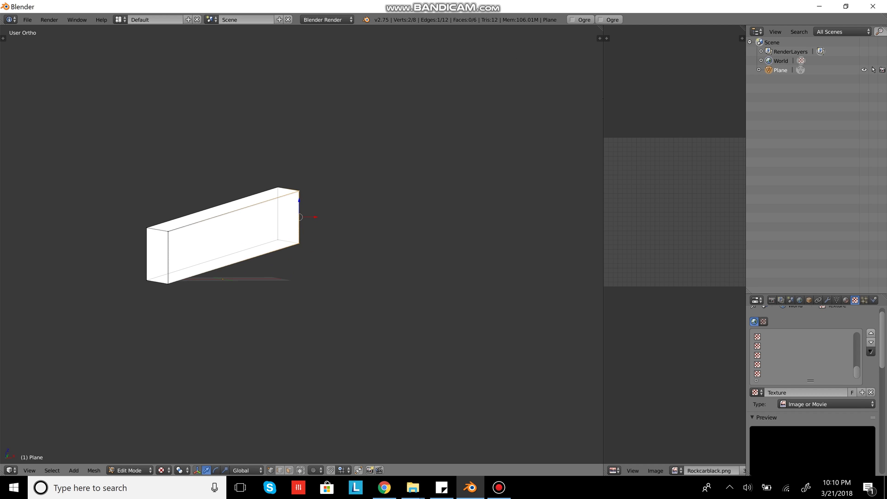
pyautogui.press('KP_8')
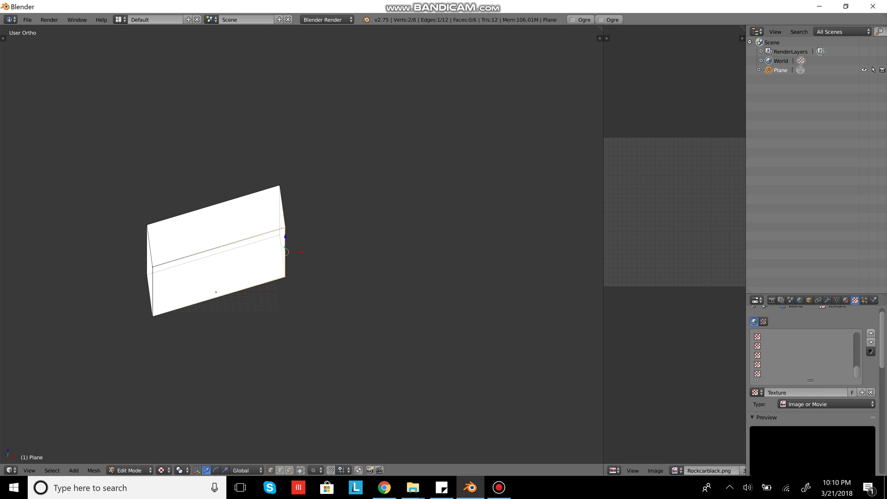